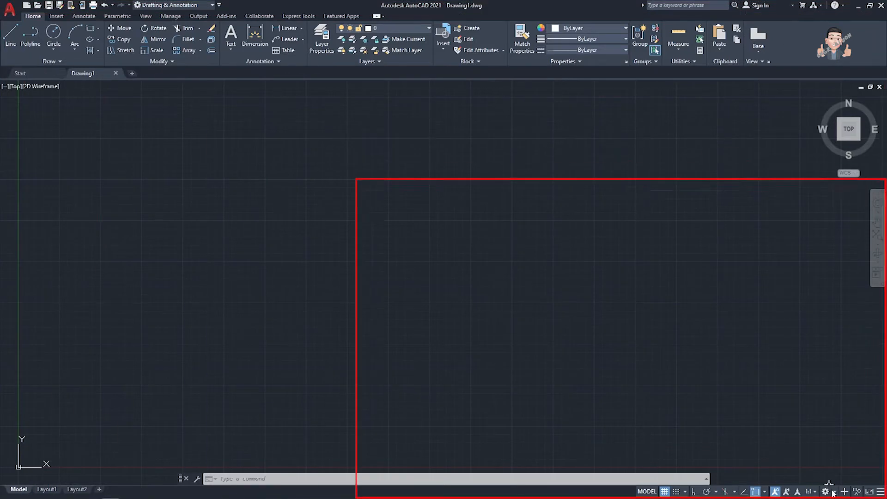
# Run the RIBBON command to show the ribbon
pyautogui.click(481, 272)
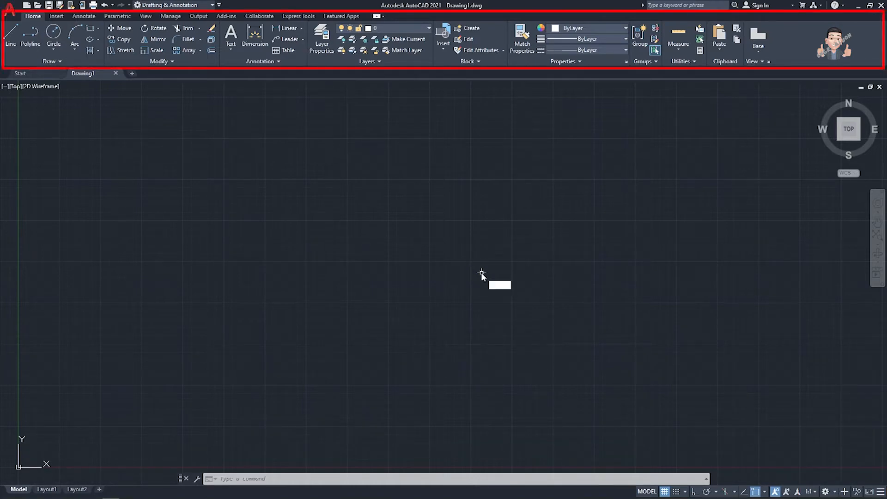
pyautogui.write('RIBBON')
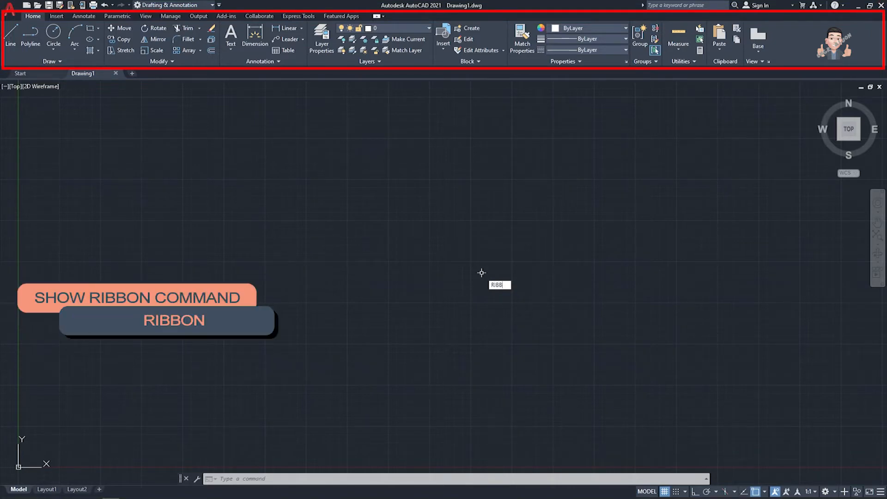
pyautogui.press('Return')
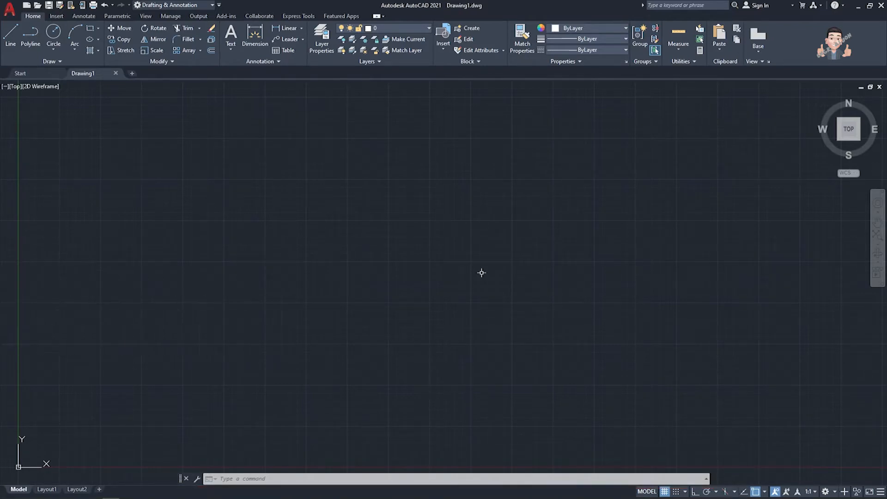
pyautogui.click(61, 16)
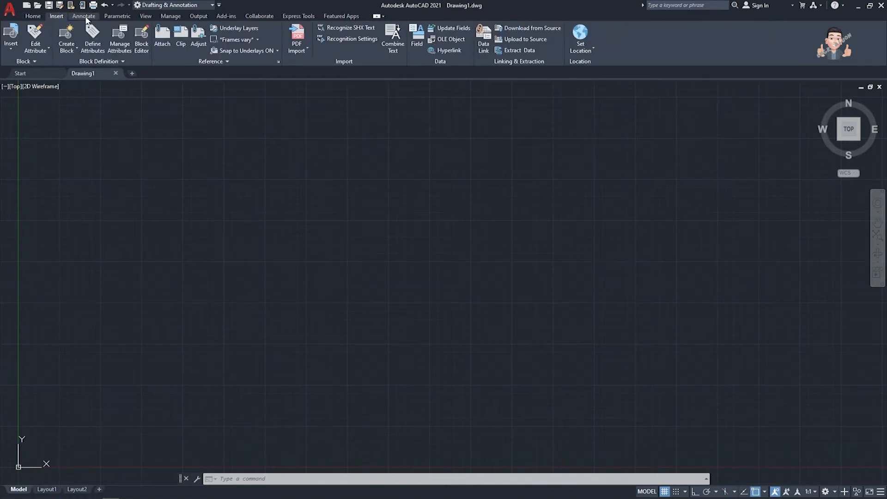
pyautogui.click(85, 16)
pyautogui.click(117, 17)
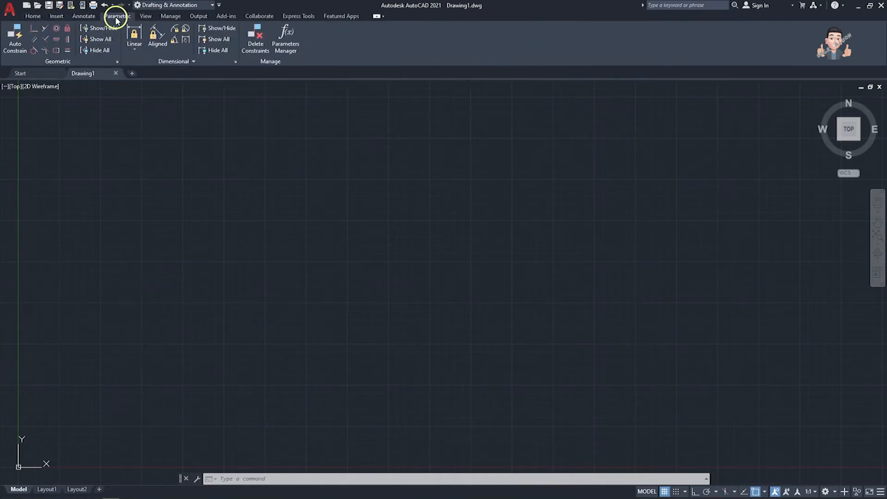
pyautogui.click(144, 16)
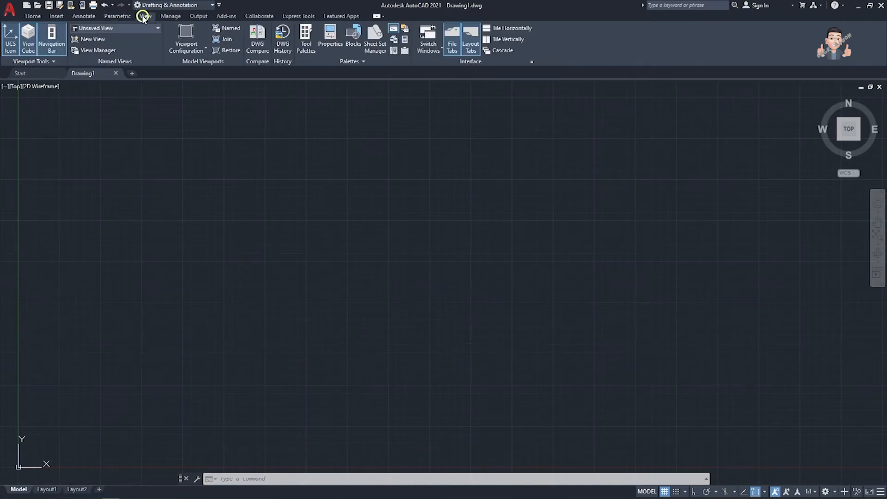
pyautogui.click(169, 17)
pyautogui.rightClick(171, 19)
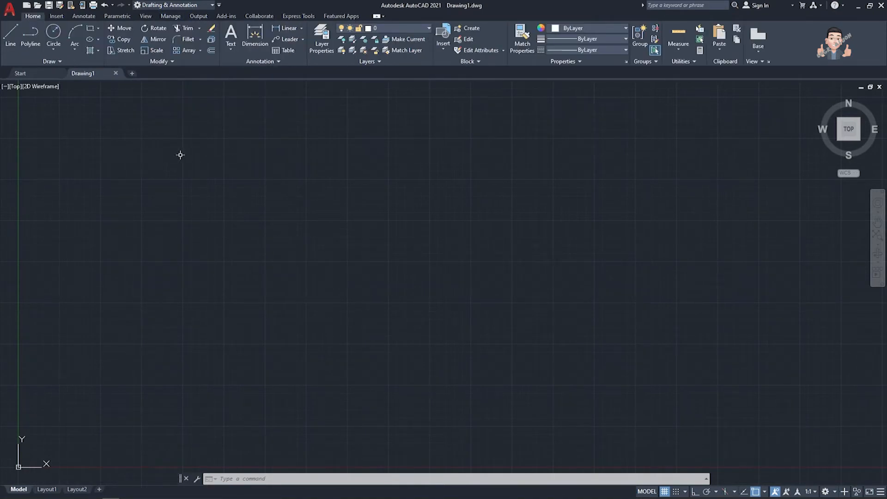
# Draw a line from coordinates 3,4 to a freehand point up and to the right, keeping the Line command active
pyautogui.click(11, 39)
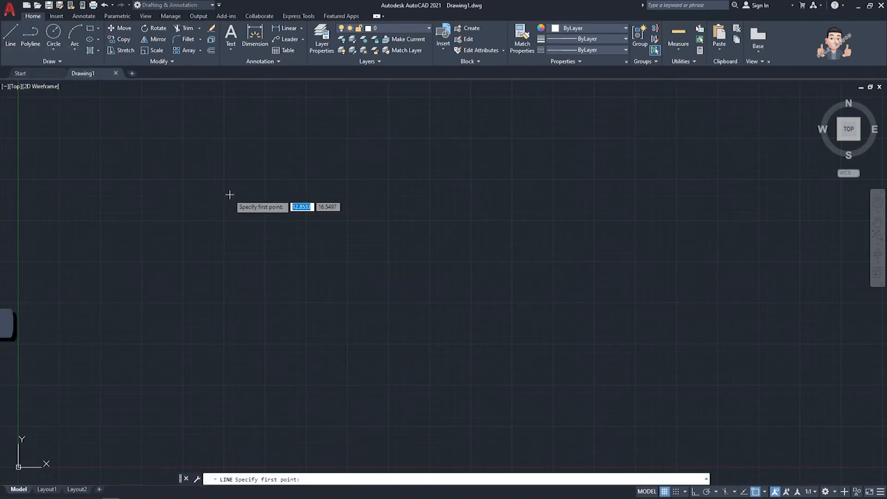
pyautogui.press('Escape')
pyautogui.write('L')
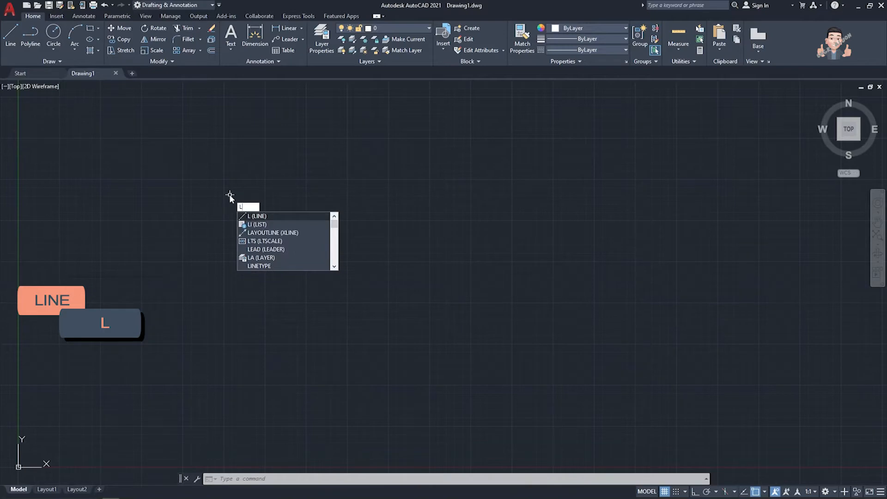
pyautogui.press('Return')
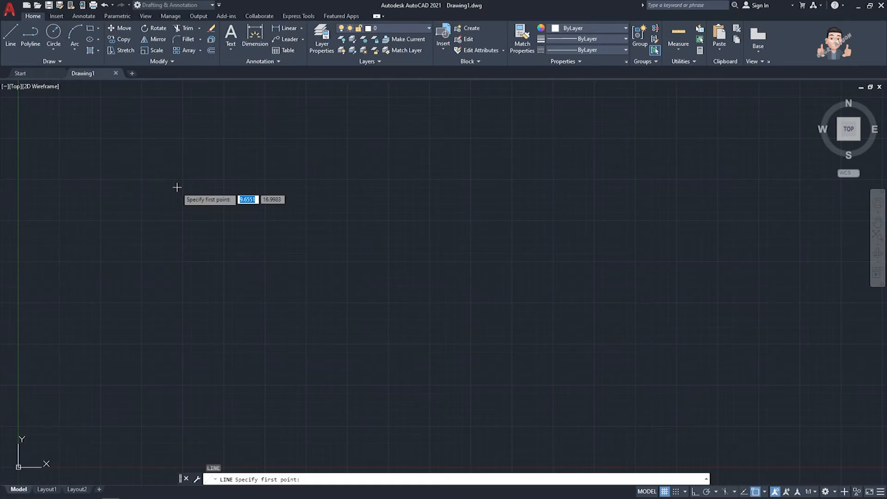
pyautogui.write('3')
pyautogui.press('Tab')
pyautogui.write('4')
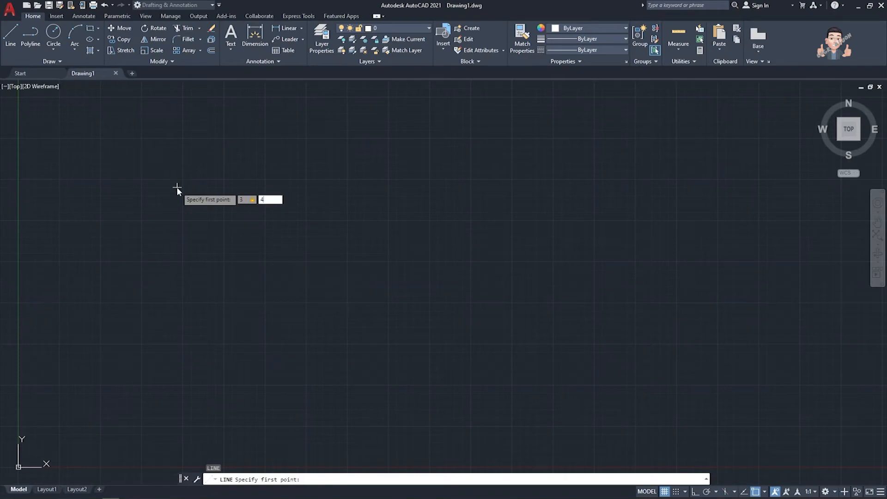
pyautogui.press('Return')
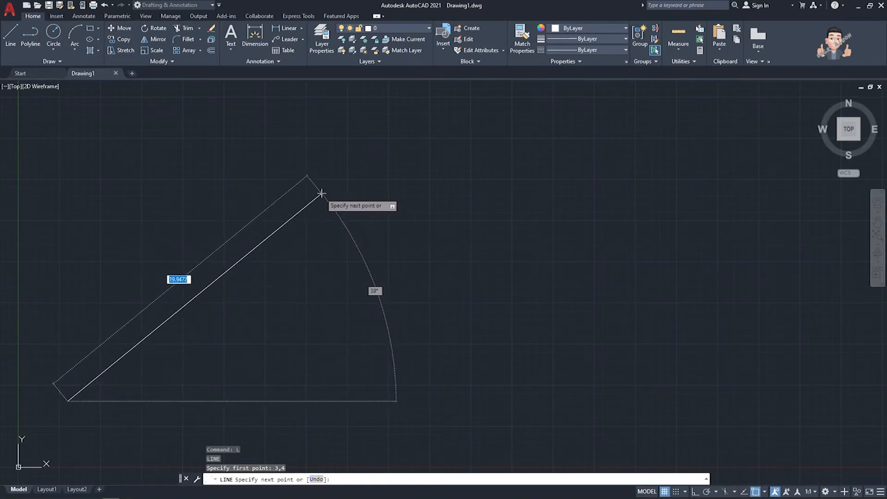
pyautogui.click(331, 219)
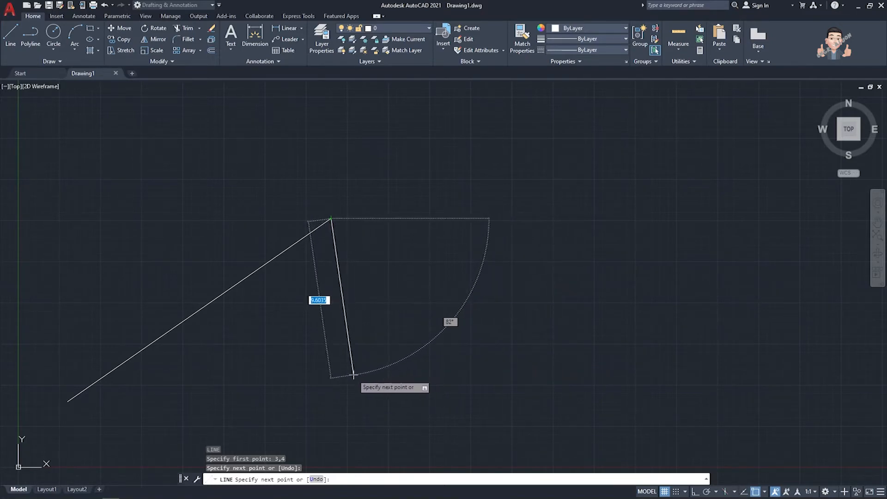
# Continue the line chain with a steep downward segment about 9.6 units long, followed by three more freehand segments, leaving the shape open
pyautogui.click(353, 376)
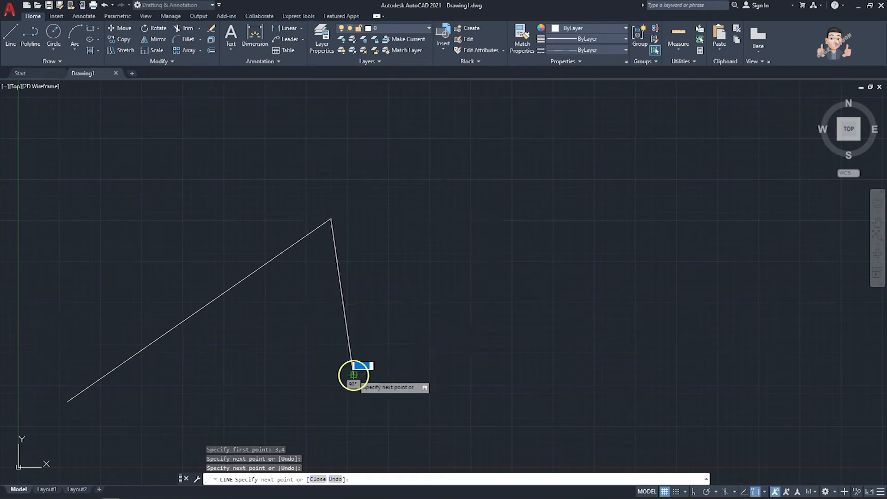
pyautogui.click(476, 417)
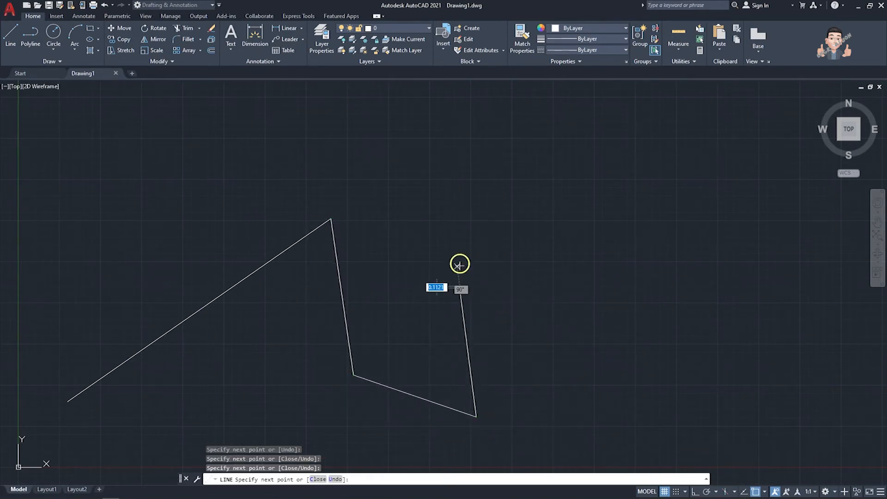
pyautogui.click(359, 151)
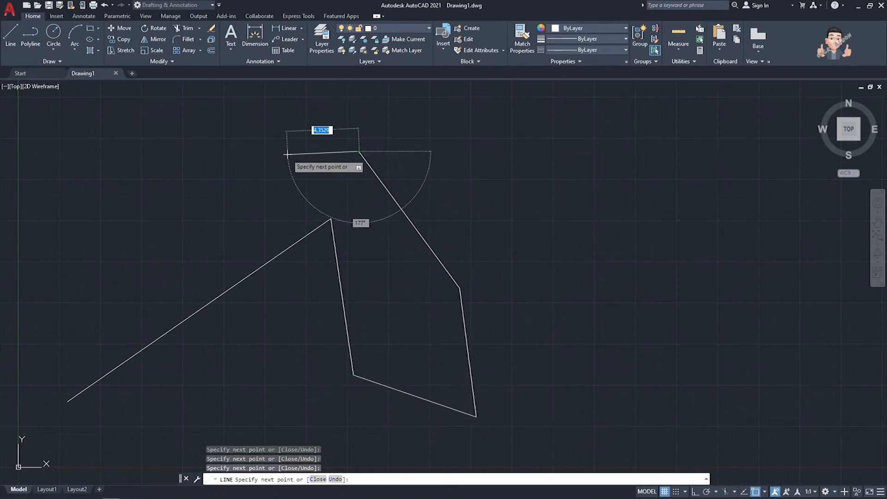
pyautogui.press('Escape')
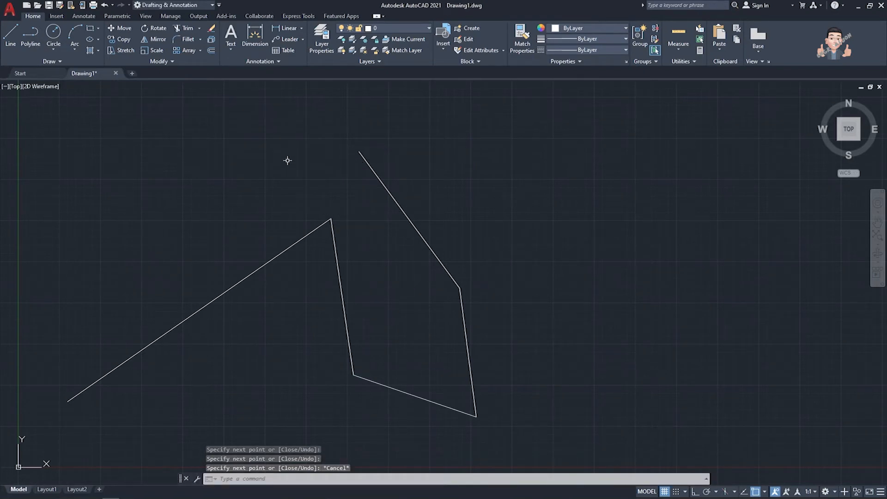
# Draw a circle with a diameter of 10 centred at about 36,16, to the right of the line chain
pyautogui.write('c')
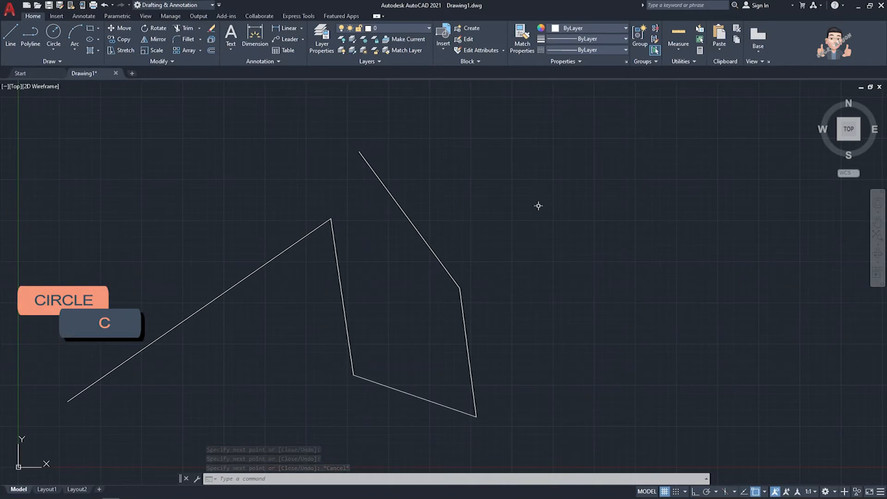
pyautogui.press('Return')
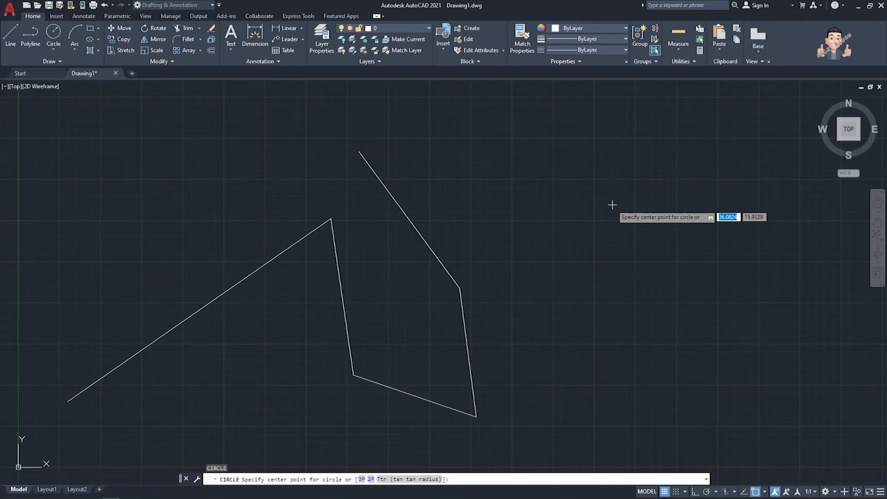
pyautogui.click(612, 205)
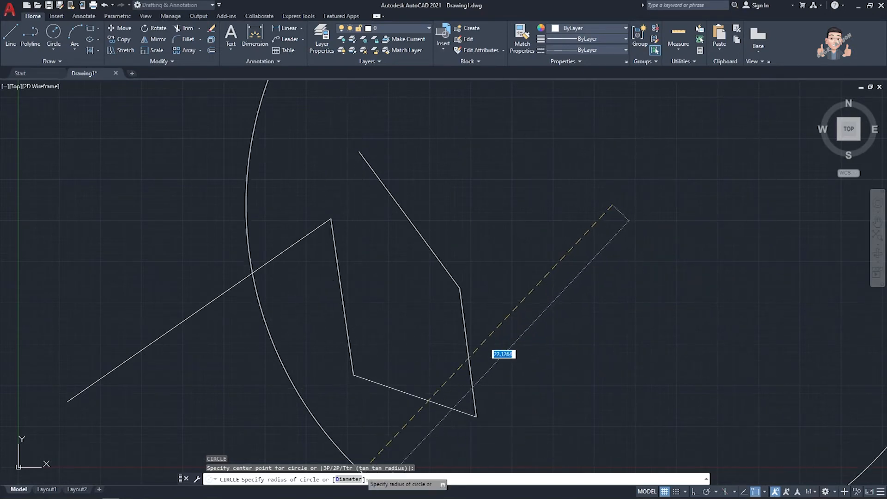
pyautogui.click(343, 478)
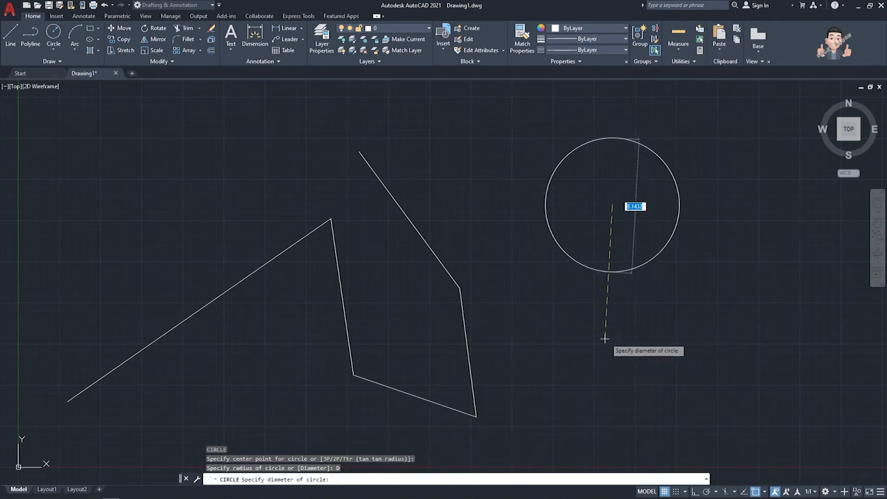
pyautogui.write('10')
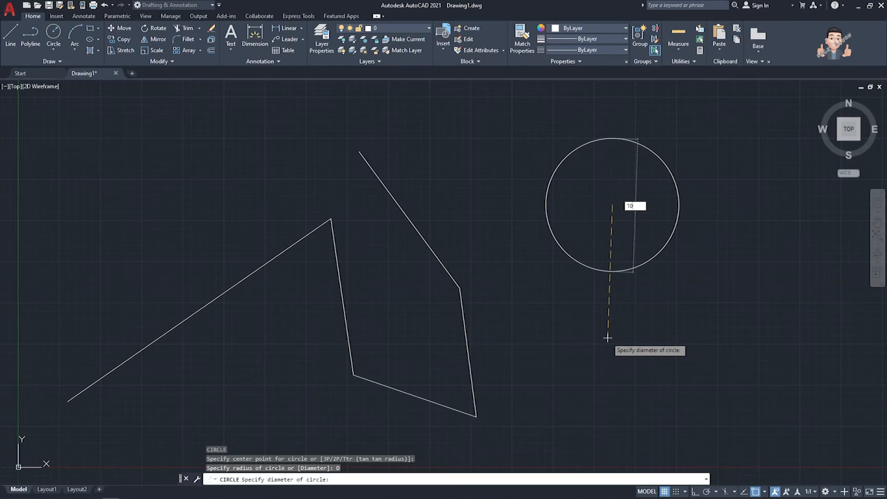
pyautogui.press('Return')
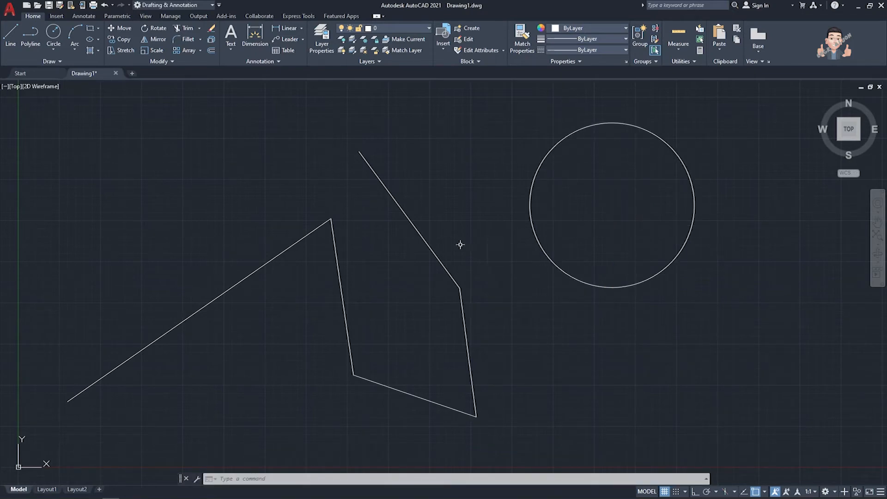
# Draw an open zigzag polyline with six freehand segments above the line chain, starting near the drawing's upper left
pyautogui.click(55, 50)
pyautogui.write('pl')
pyautogui.press('Return')
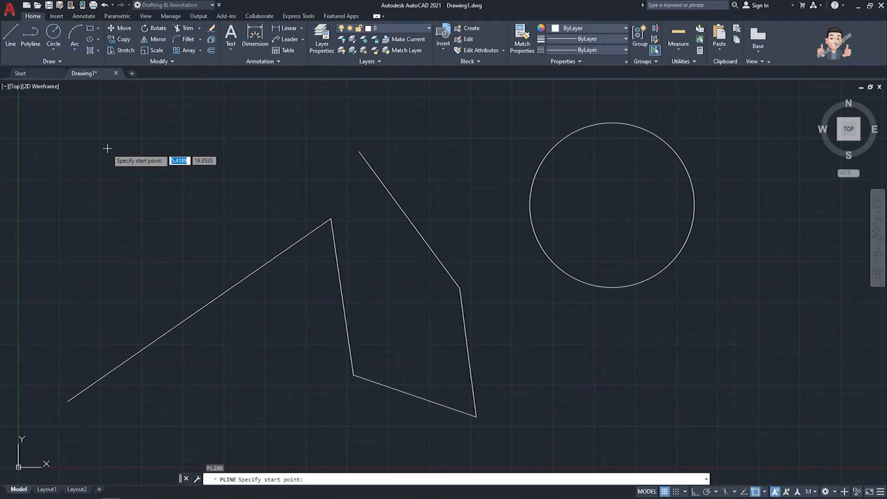
pyautogui.click(50, 103)
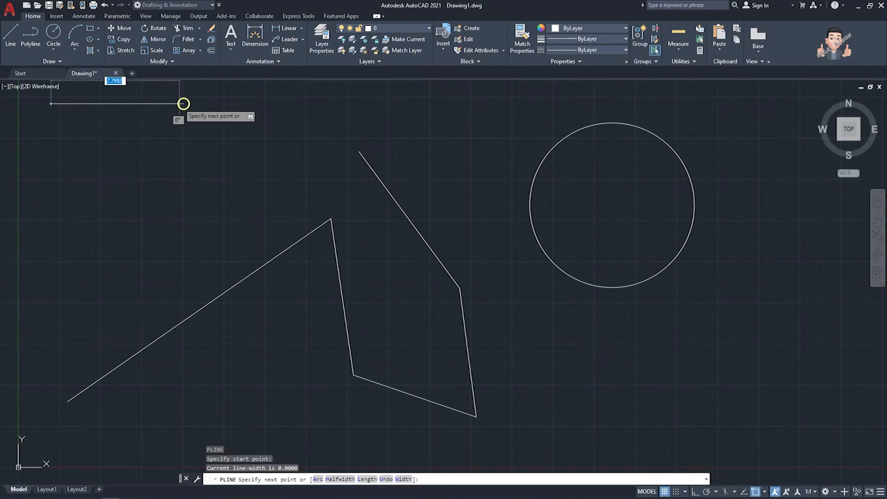
pyautogui.click(195, 100)
pyautogui.click(22, 217)
pyautogui.click(251, 136)
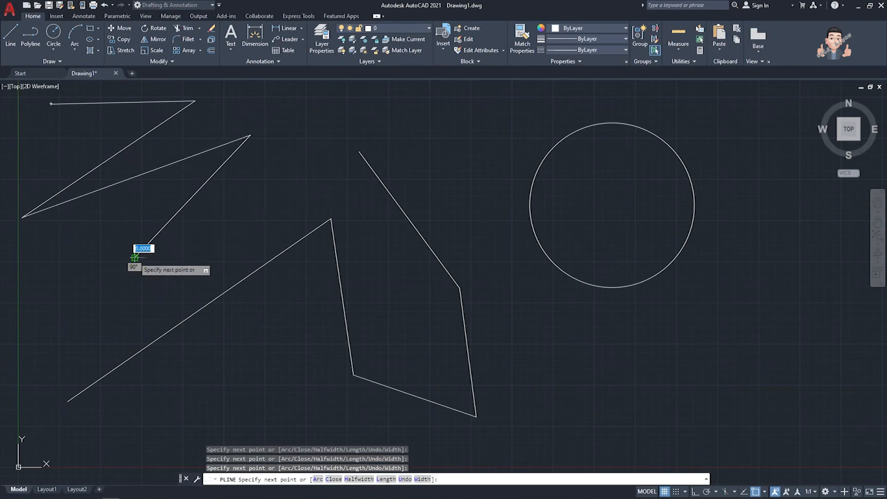
pyautogui.click(134, 257)
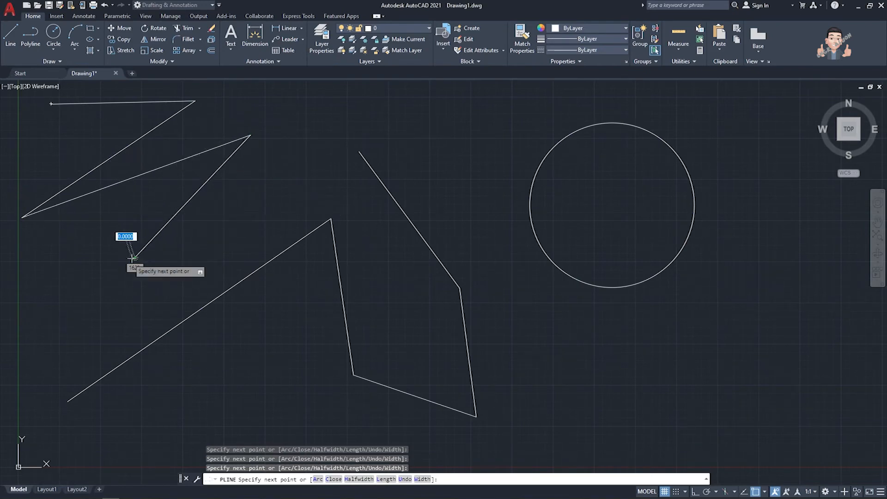
pyautogui.click(314, 171)
pyautogui.click(312, 100)
pyautogui.press('Return')
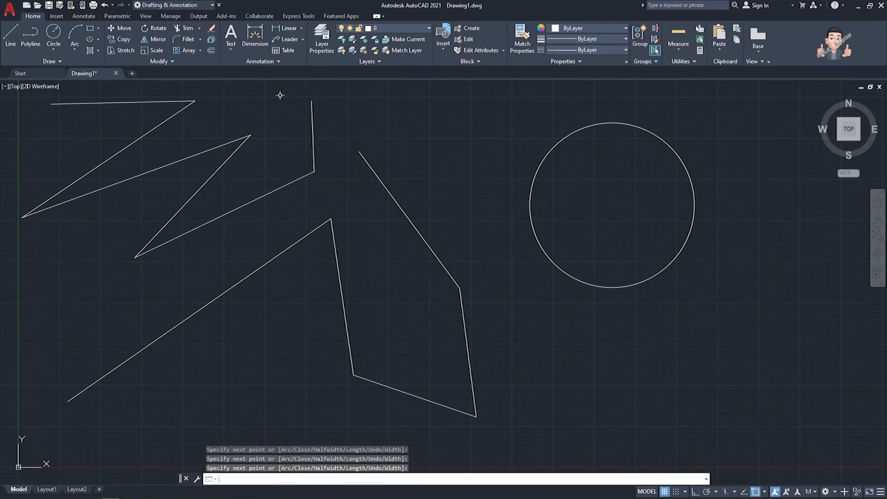
# Select the zigzag polyline and individual segments of the line chain in turn to compare how each is picked
pyautogui.click(254, 143)
pyautogui.press('Escape')
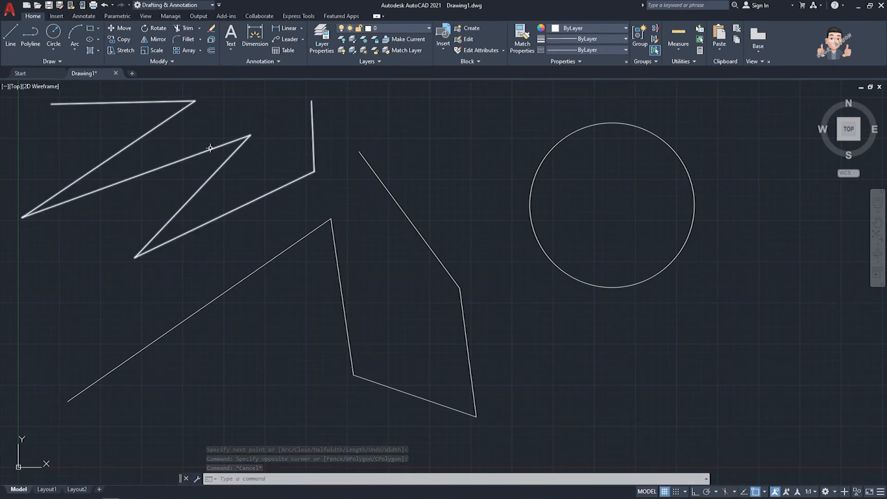
pyautogui.click(212, 148)
pyautogui.press('Escape')
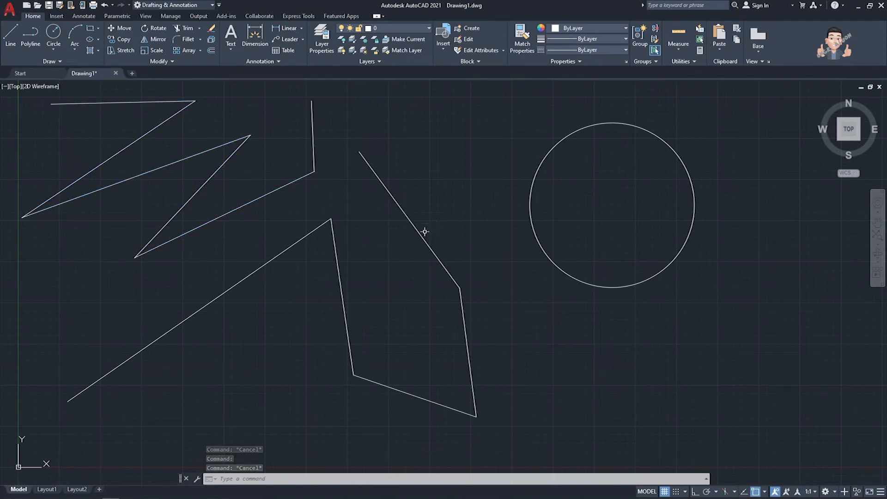
pyautogui.click(426, 241)
pyautogui.click(465, 313)
pyautogui.click(451, 317)
pyautogui.press('Escape')
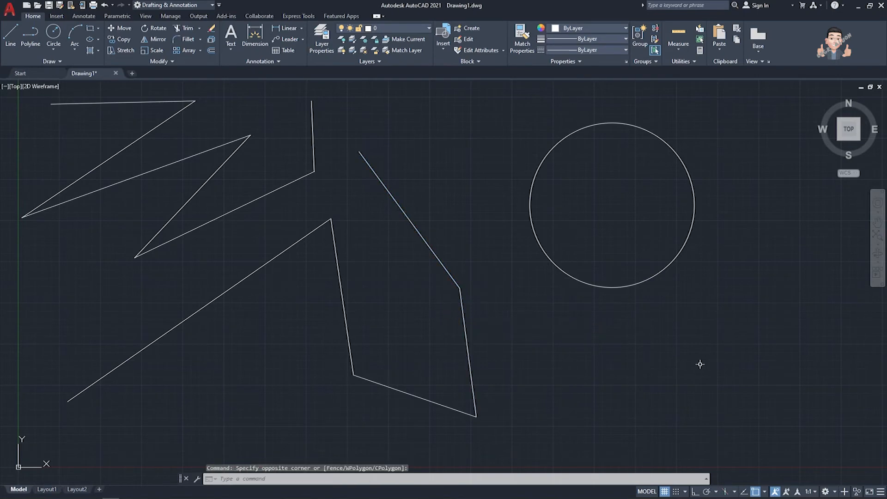
# Select and deselect the circle, and try a window selection around the uppermost segment of the line chain
pyautogui.click(561, 271)
pyautogui.press('Escape')
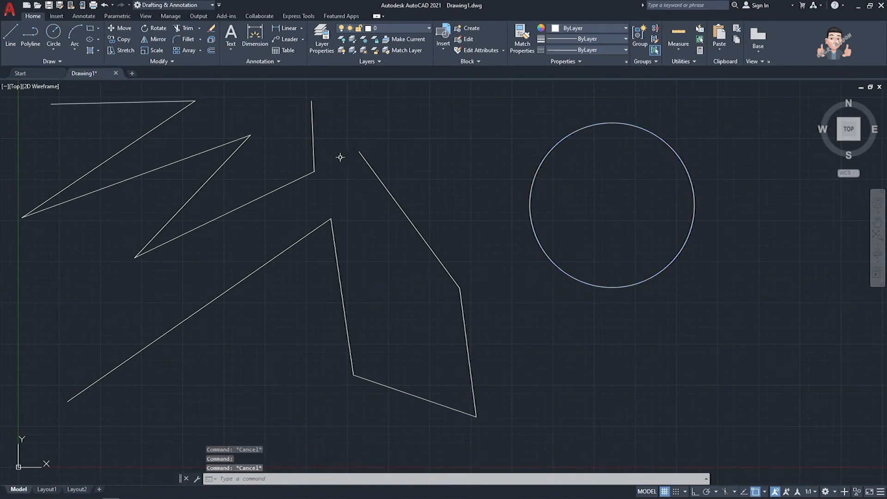
pyautogui.click(334, 104)
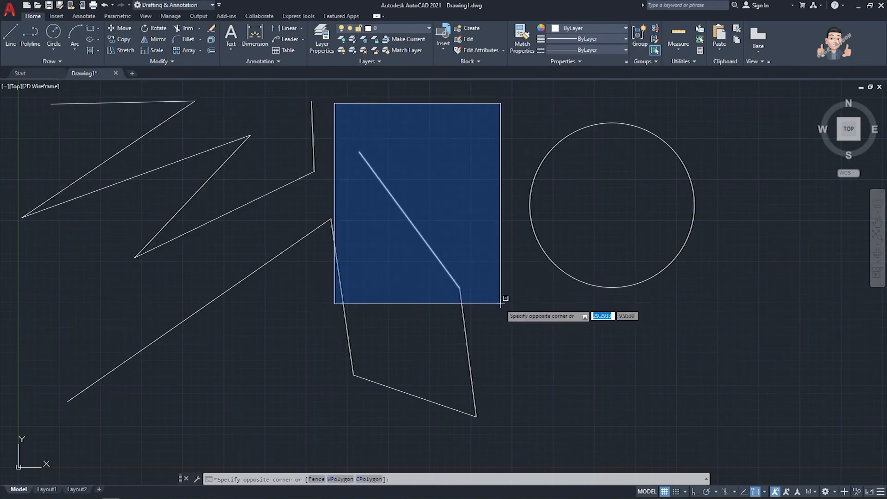
pyautogui.click(359, 141)
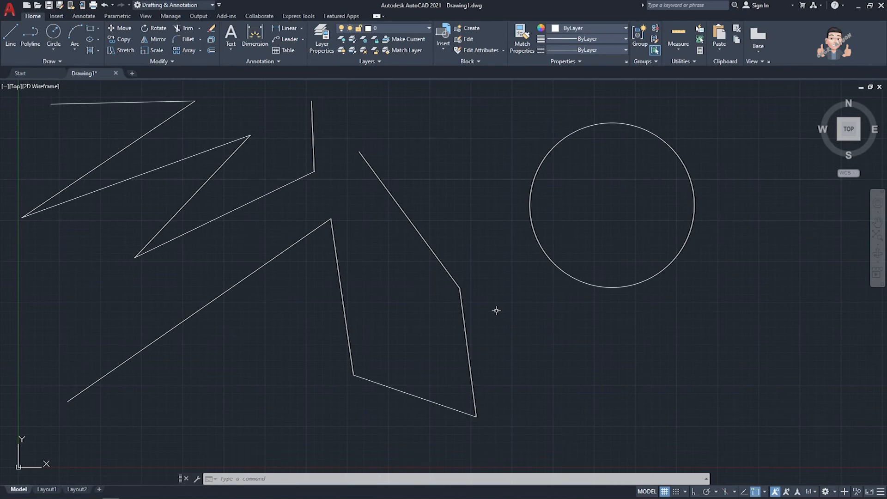
# Open the object snap settings with the OSNAP command, review the available snap modes, and accept the current selection
pyautogui.press('Return')
pyautogui.write('OSNAP')
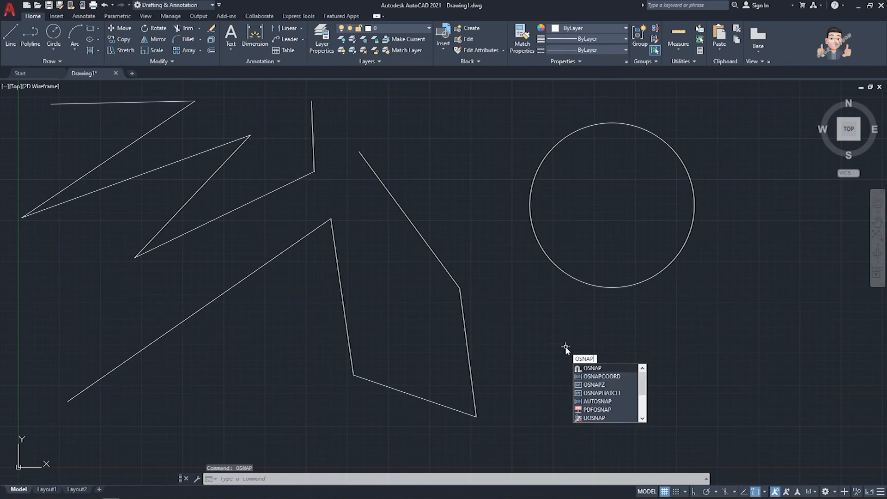
pyautogui.press('Return')
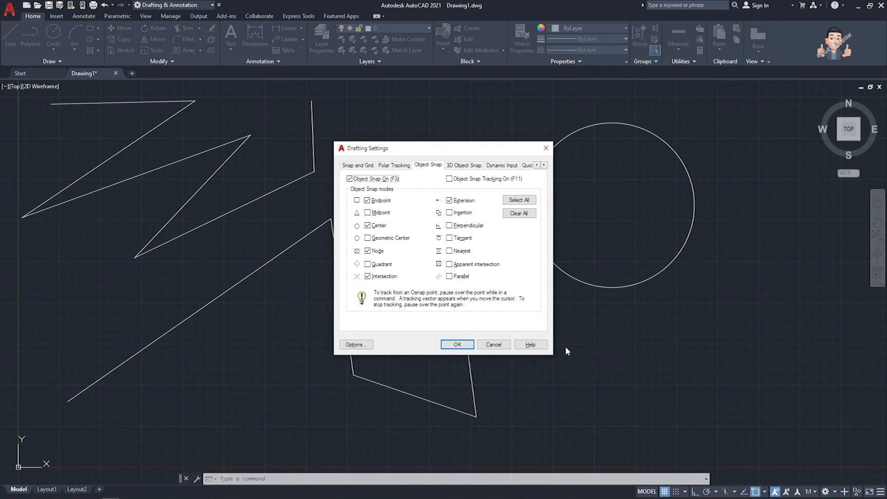
pyautogui.click(459, 345)
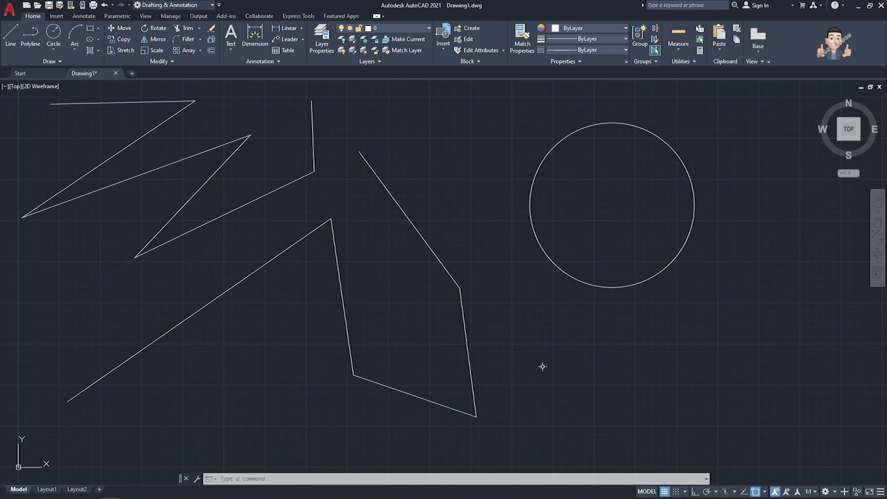
# Toggle object snapping off and on twice, leaving it switched on
pyautogui.press('F3')
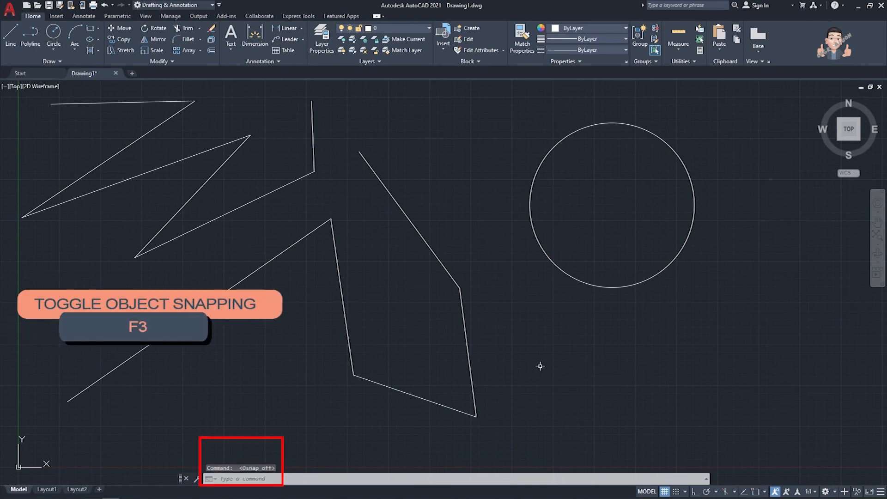
pyautogui.press('F3')
pyautogui.press('F3')
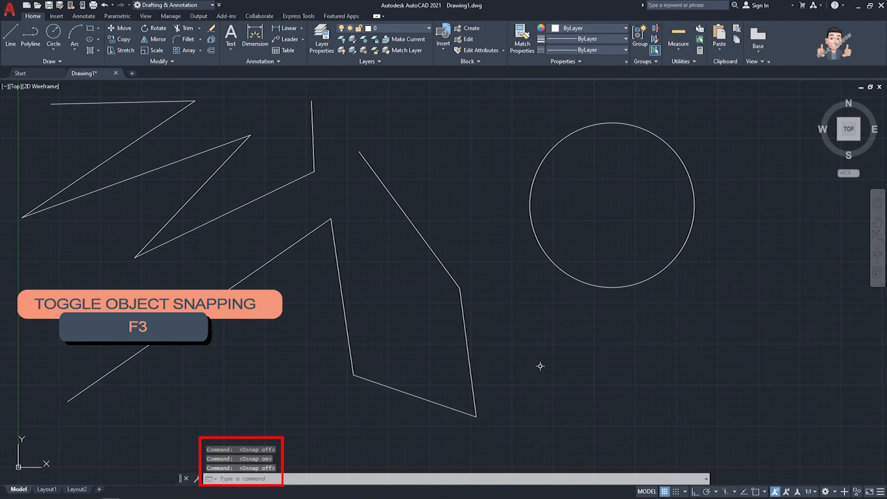
pyautogui.press('F3')
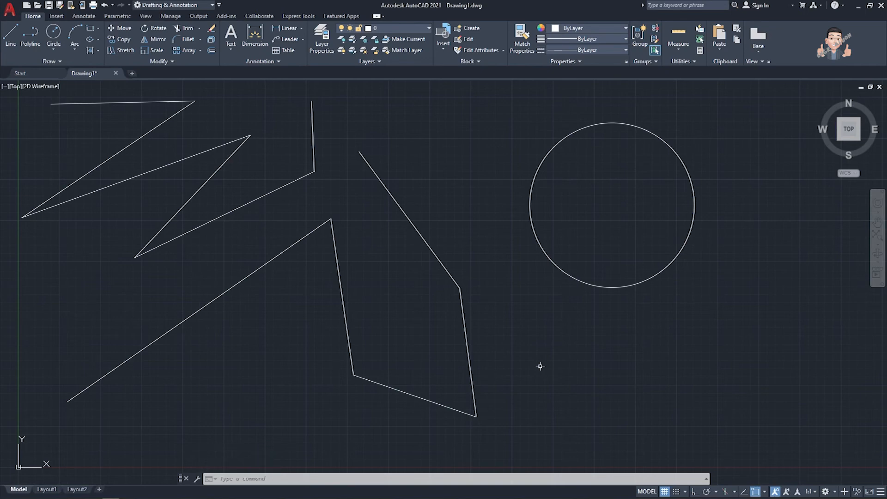
# Draw a single line from the upper endpoint of the line chain to the circle's centre, using the Endpoint and Center object snaps
pyautogui.write('l')
pyautogui.press('Return')
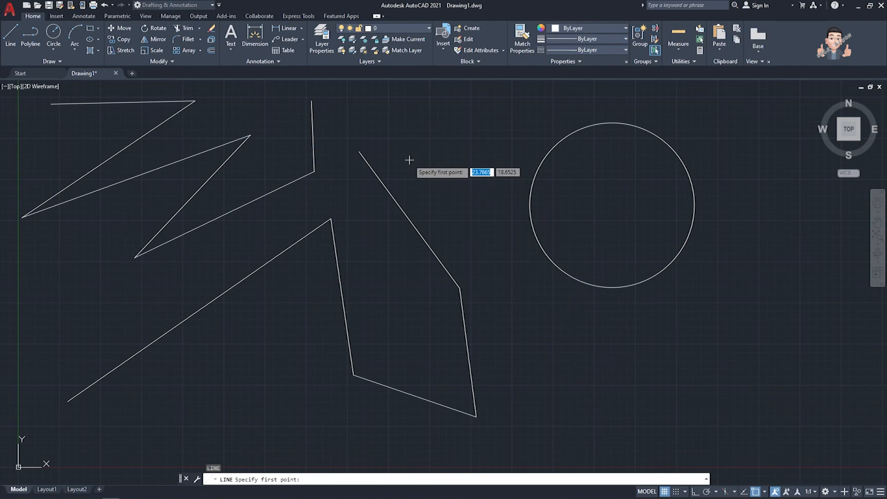
pyautogui.click(365, 153)
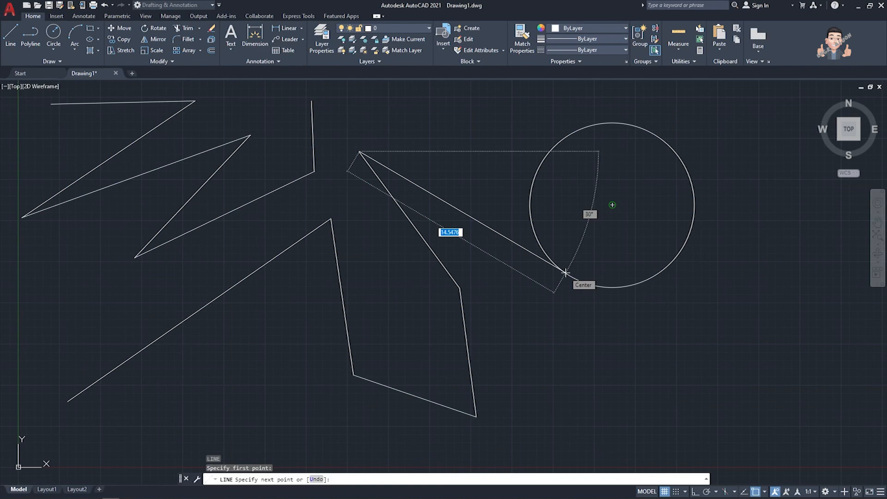
pyautogui.click(565, 273)
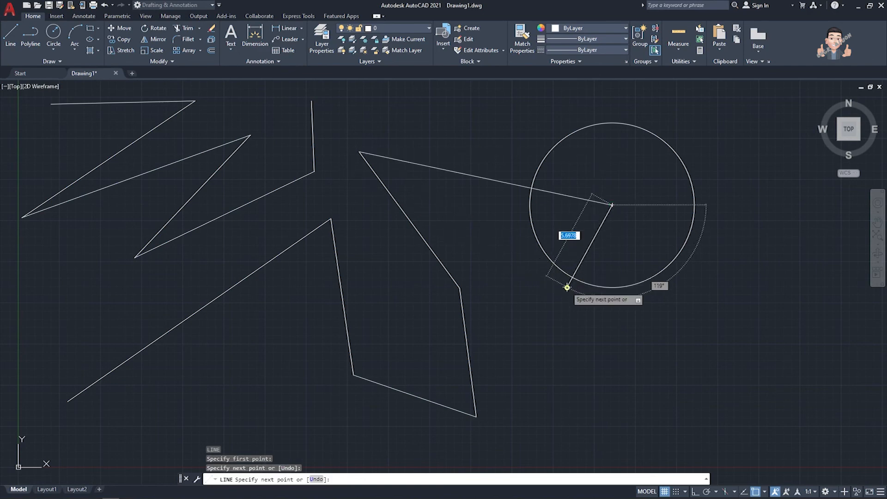
pyautogui.press('Escape')
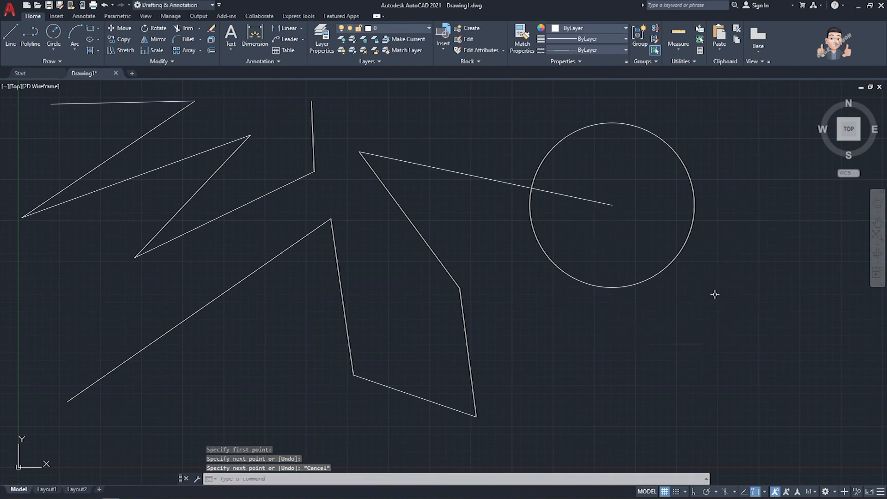